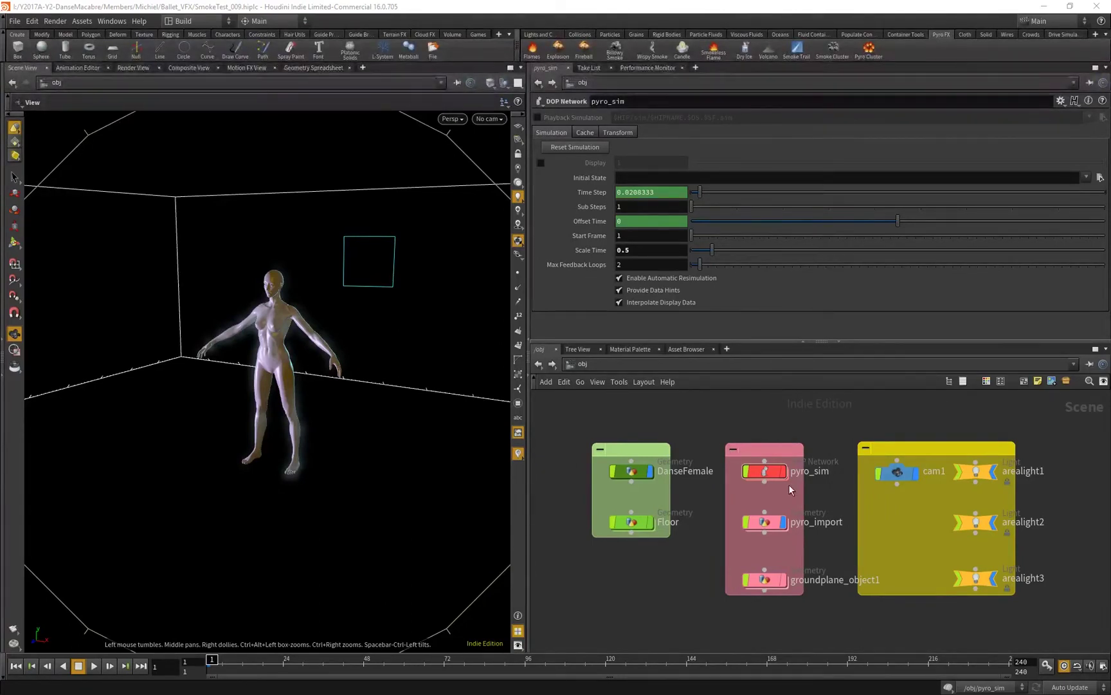
Step: Look inside pyro_sim, then enter pyro_import and show import_pyrofields' settings
{"action": "double_click", "coordinate": [763, 474]}
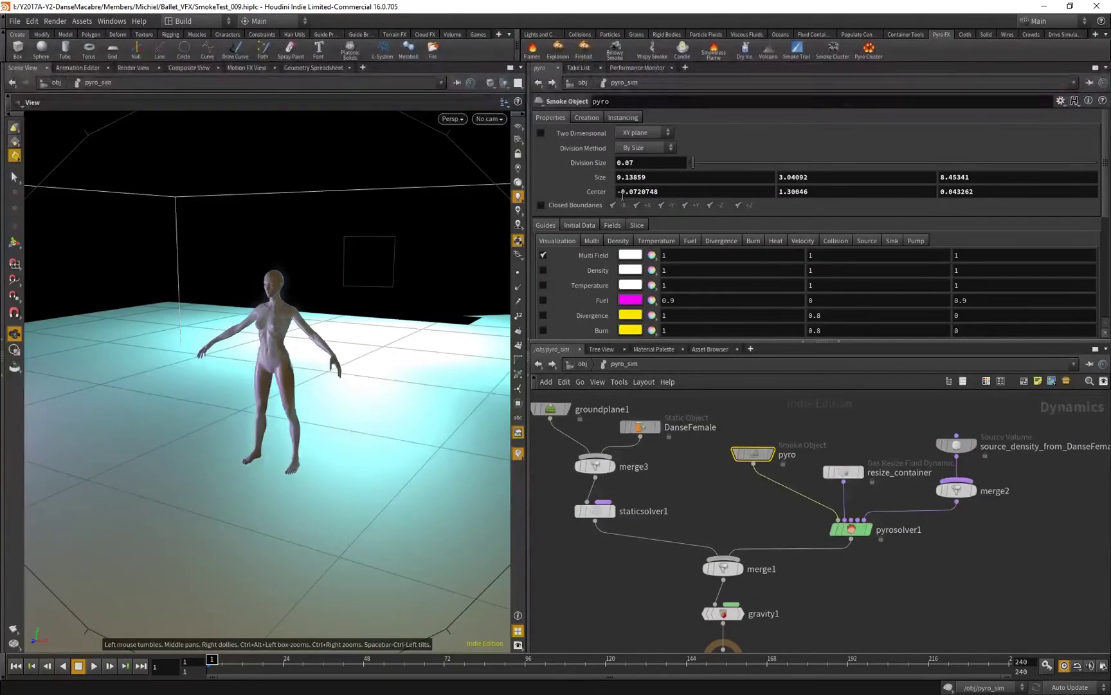
{"action": "mouse_move", "coordinate": [585, 166]}
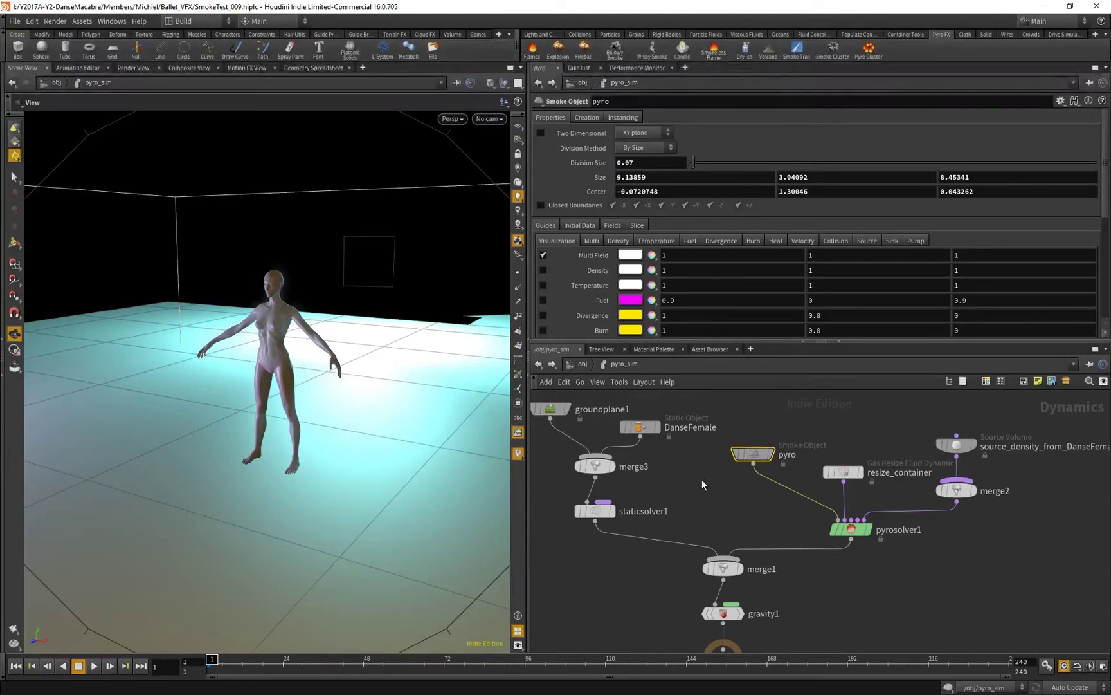
{"action": "left_click", "coordinate": [538, 364]}
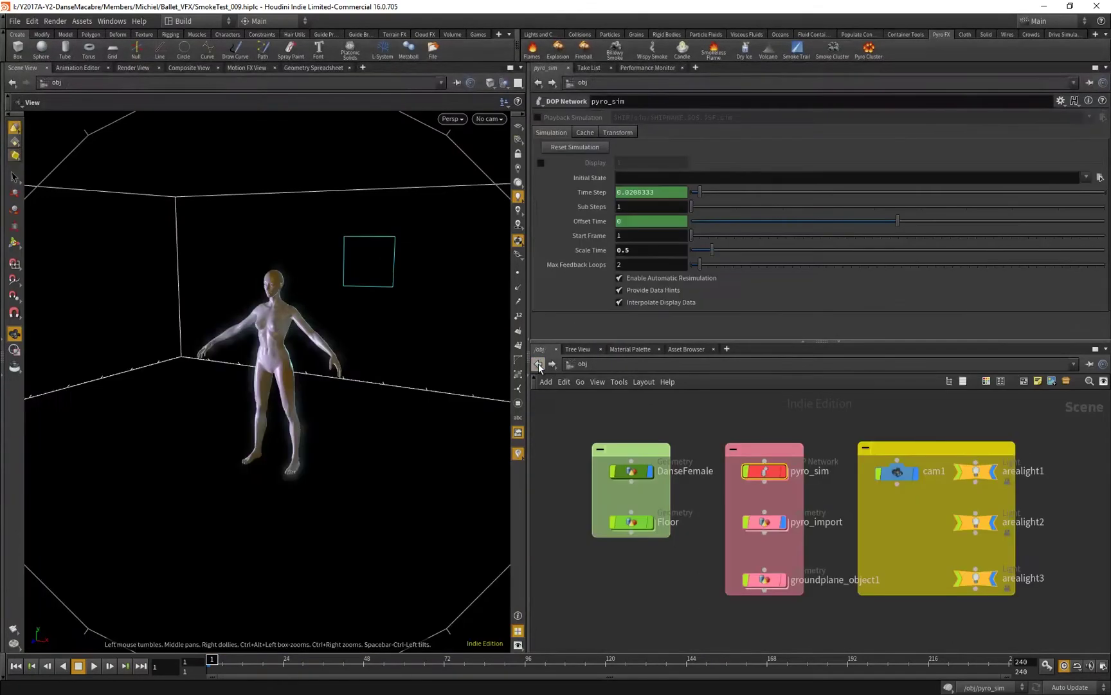
{"action": "mouse_move", "coordinate": [764, 524]}
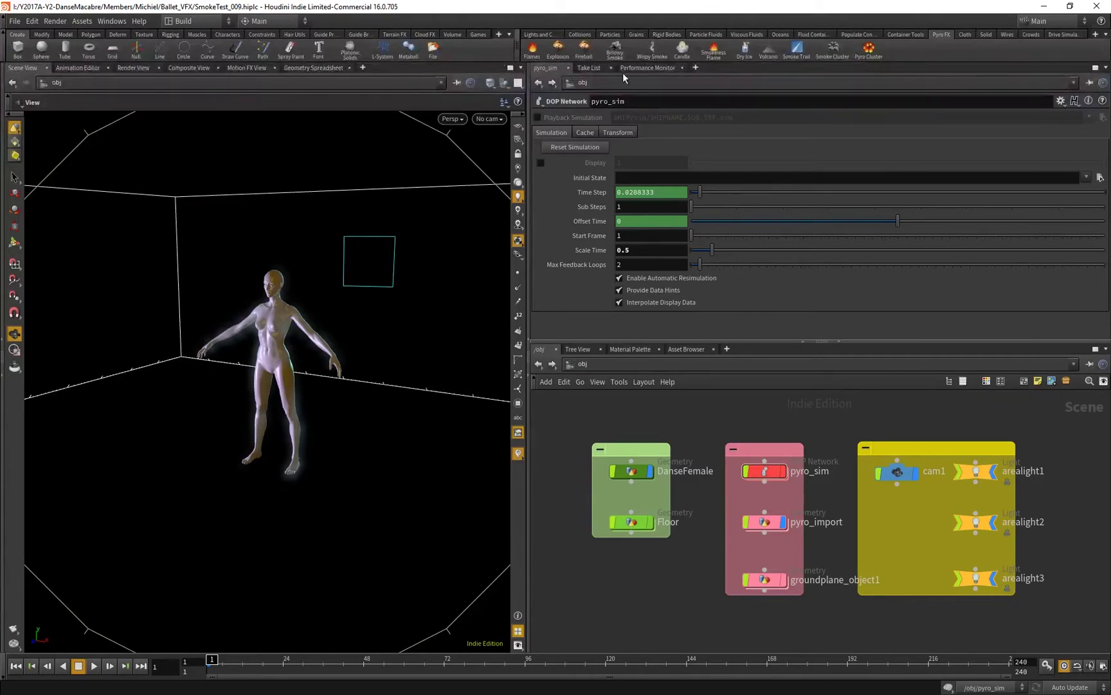
{"action": "left_click", "coordinate": [770, 525]}
{"action": "double_click", "coordinate": [770, 524]}
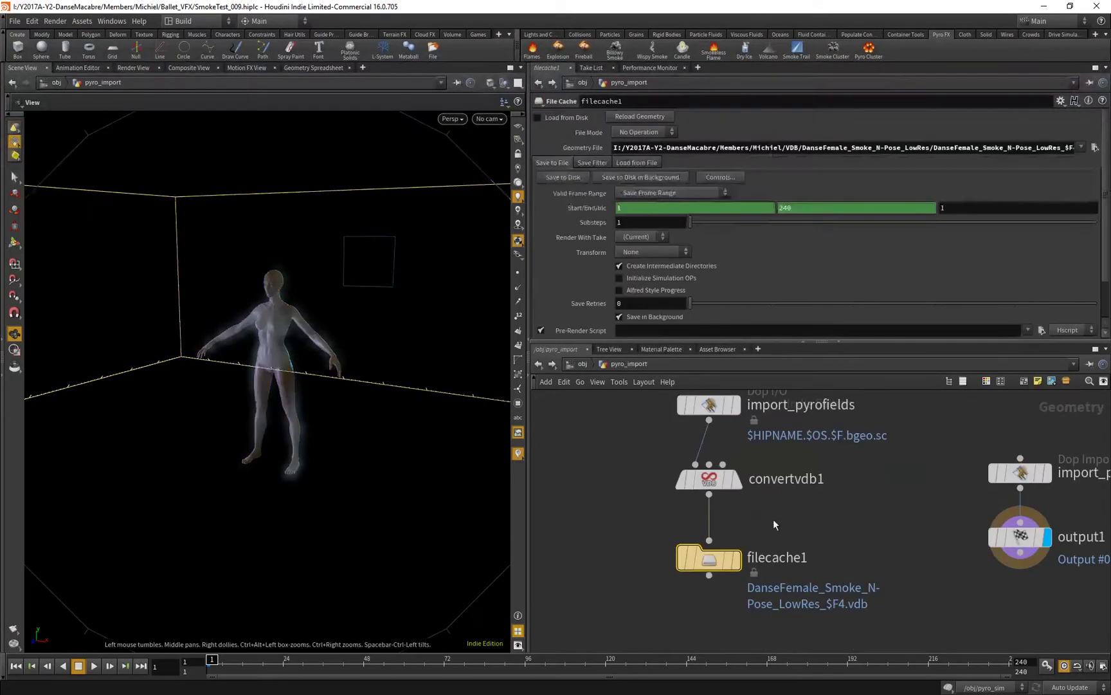
{"action": "left_click", "coordinate": [734, 459]}
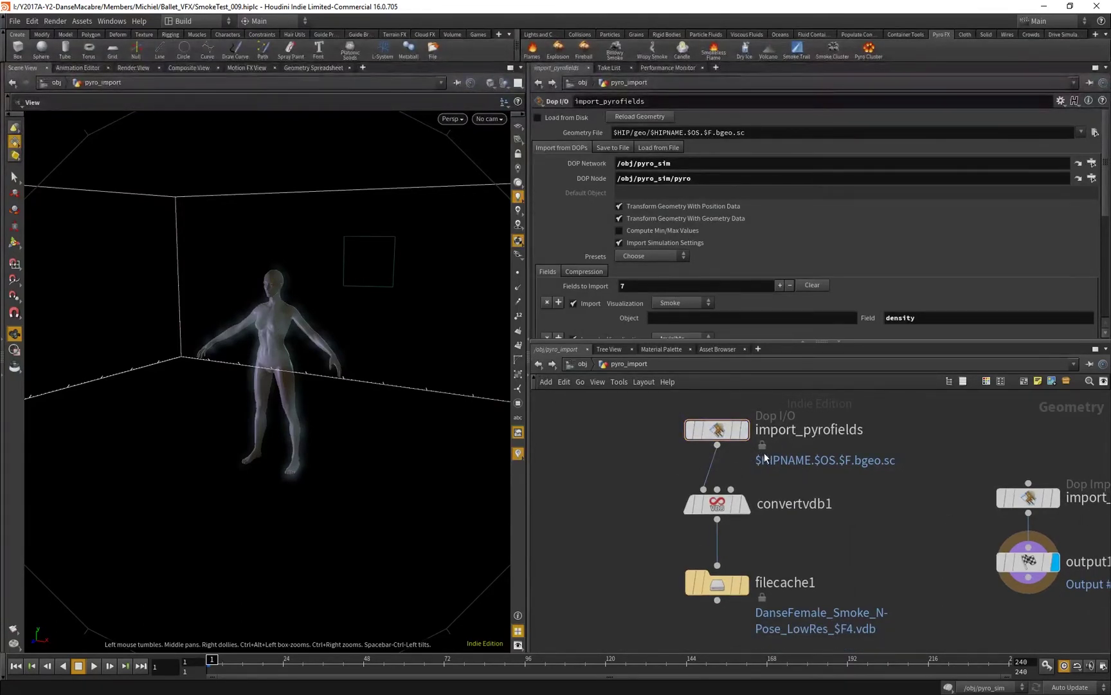
Step: Re-enter pyro_import, check import_pyro_visualization, then reselect import_pyrofields and recentre the node chain
{"action": "left_click", "coordinate": [539, 364]}
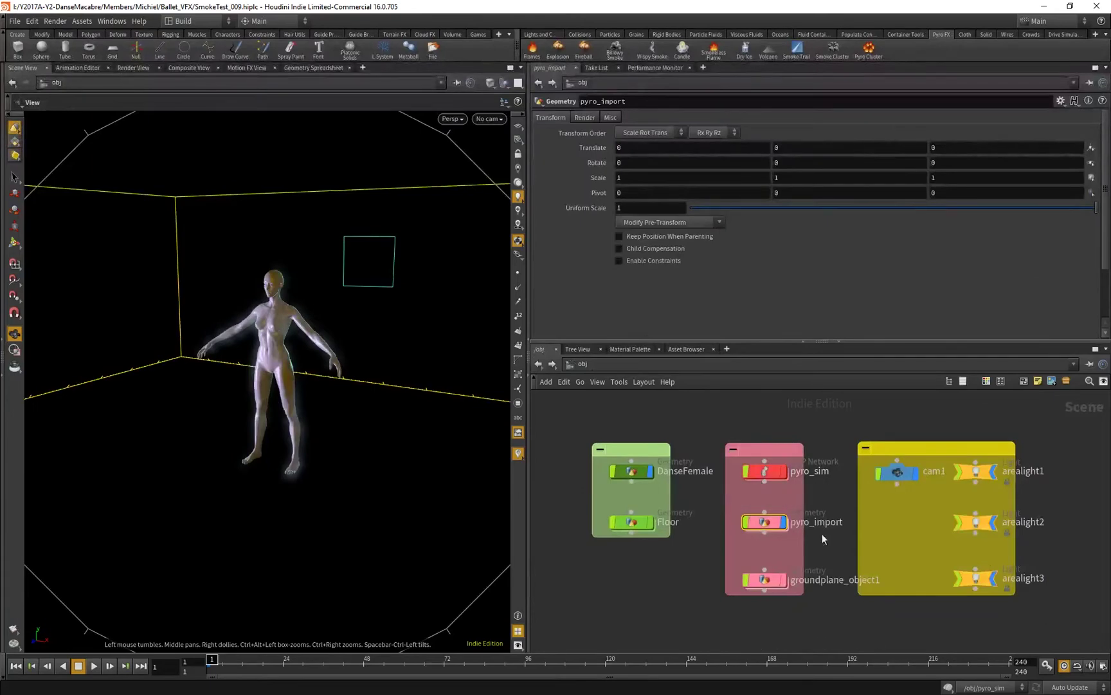
{"action": "double_click", "coordinate": [765, 521]}
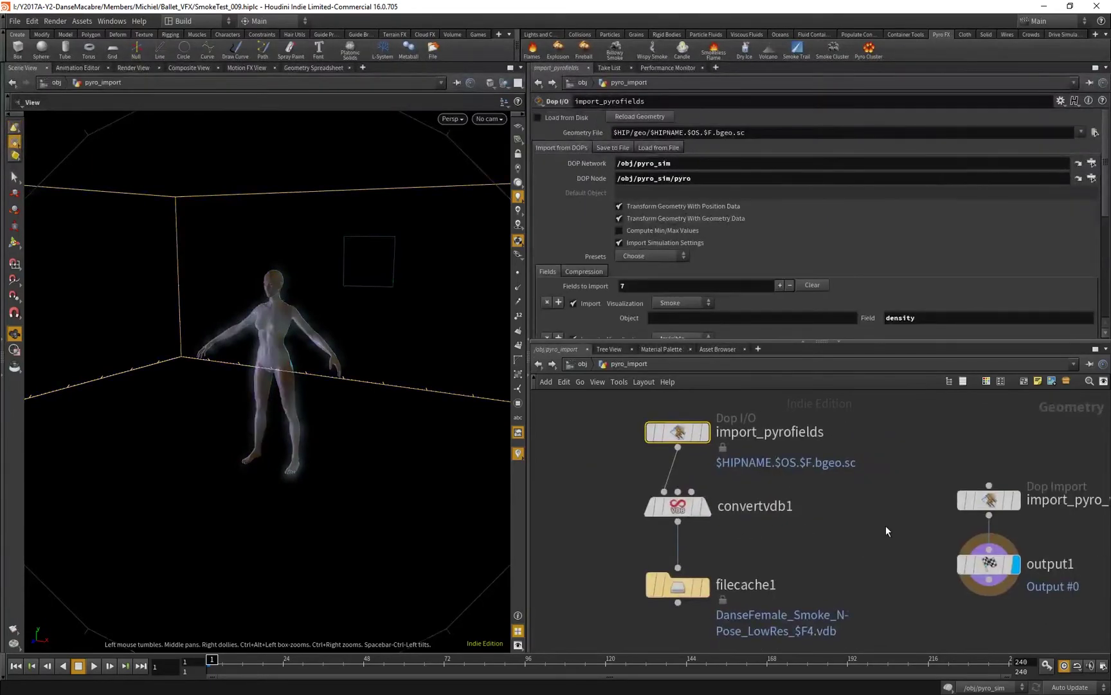
{"action": "middle_click_drag", "start_coordinate": [885, 525], "coordinate": [786, 513]}
{"action": "left_click_drag", "start_coordinate": [820, 435], "coordinate": [1020, 502]}
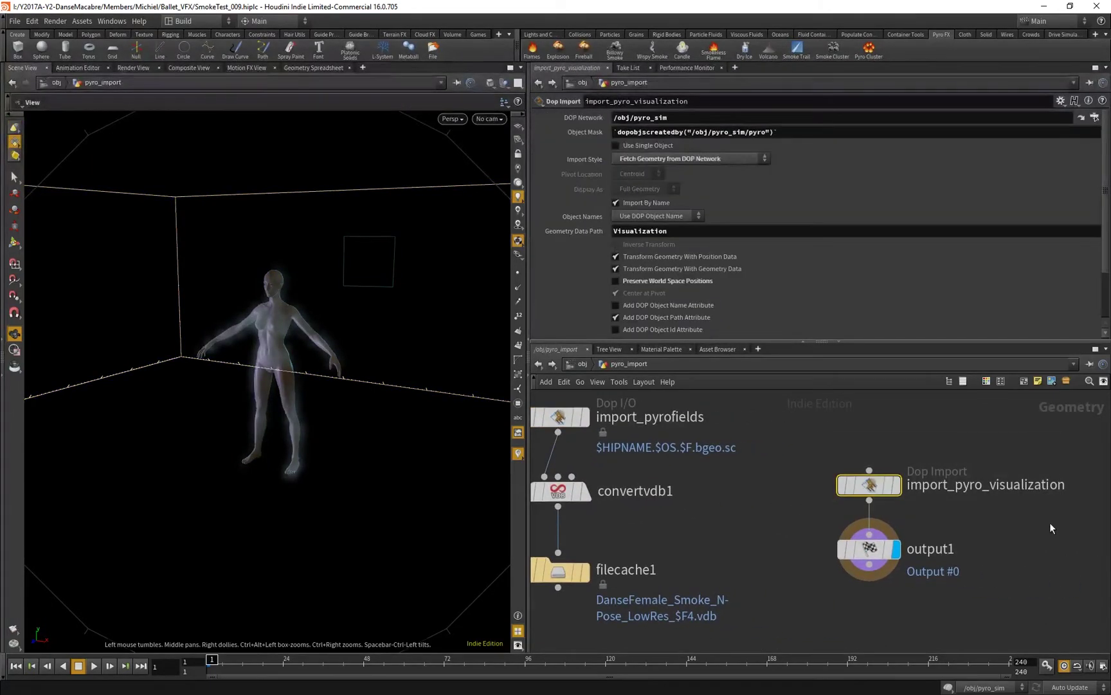
{"action": "middle_click_drag", "start_coordinate": [790, 484], "coordinate": [906, 480]}
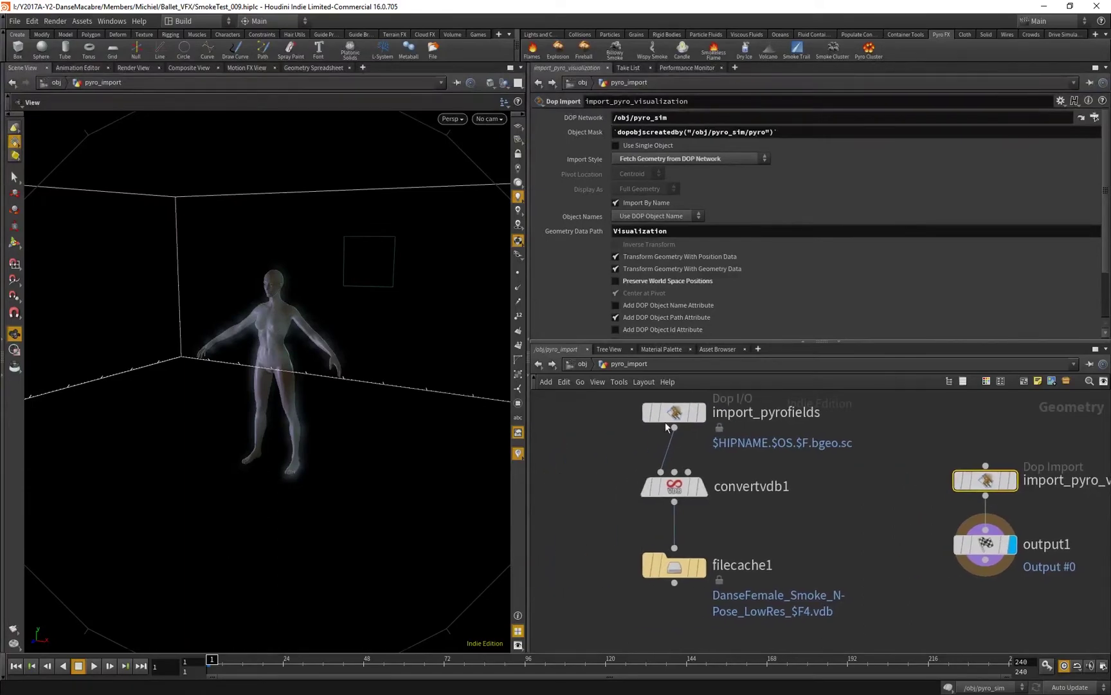
{"action": "left_click", "coordinate": [669, 418]}
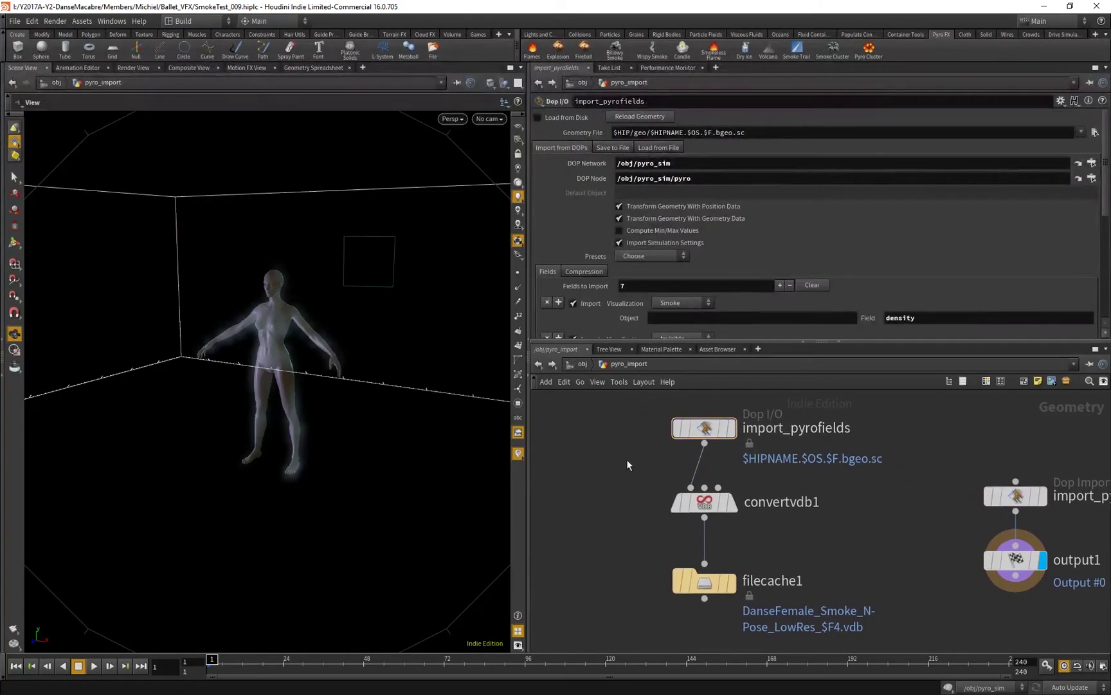
{"action": "middle_click_drag", "start_coordinate": [633, 470], "coordinate": [656, 484]}
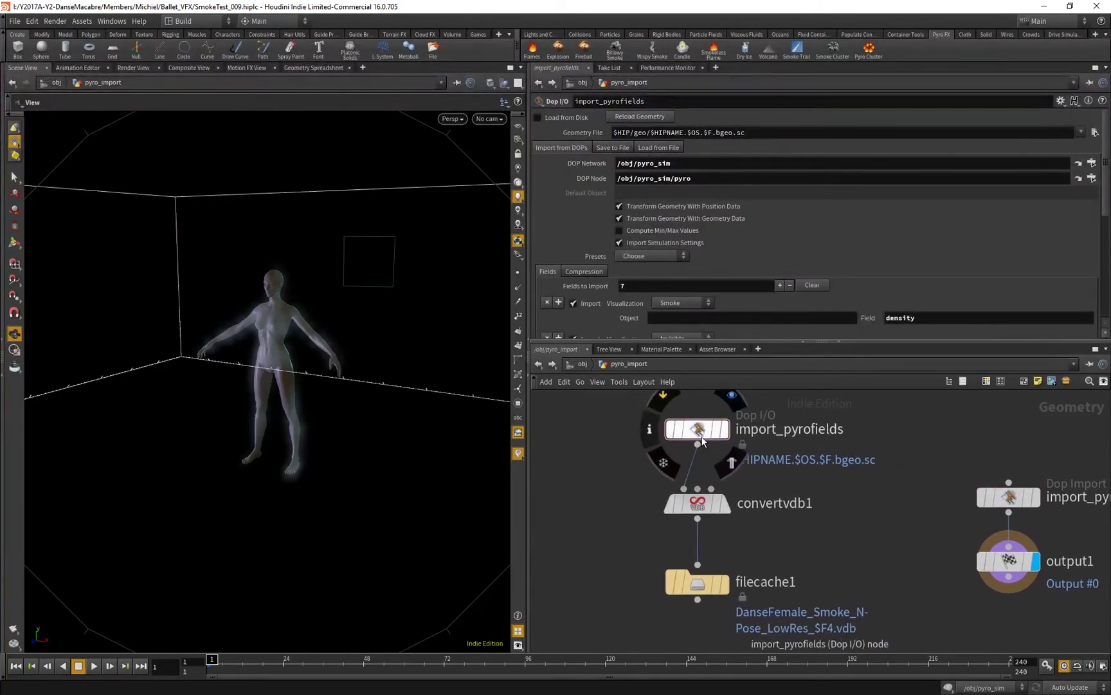
{"action": "mouse_move", "coordinate": [700, 507]}
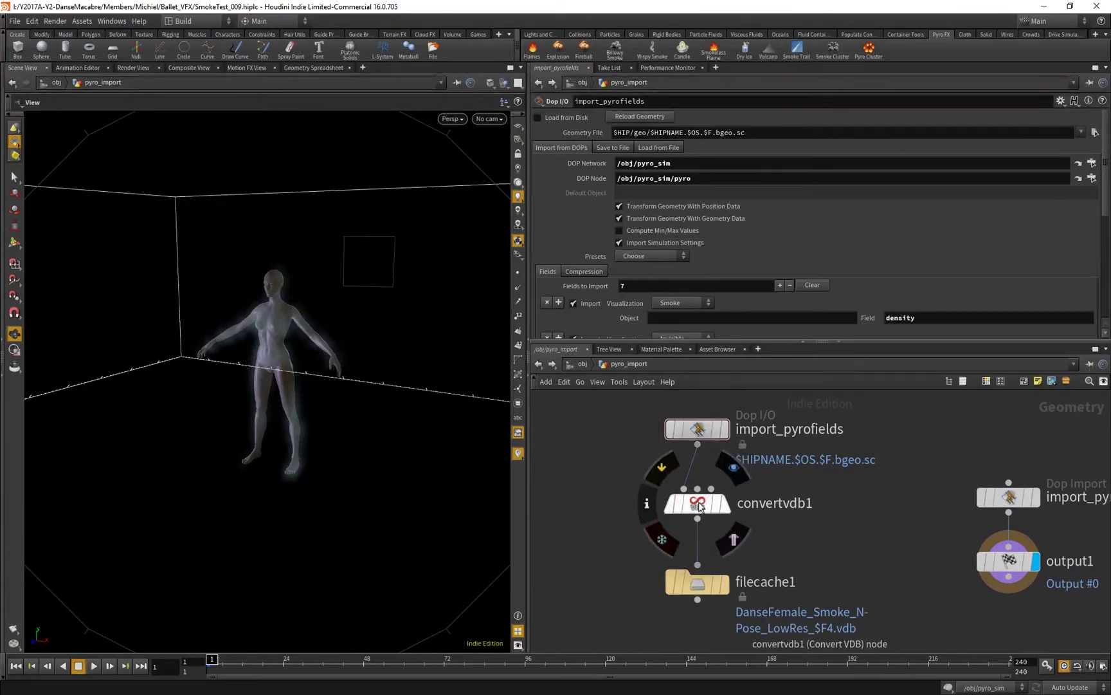
Step: Show convertvdb1's settings, check its Group field list (density, fuel, heat, temperature, vel), and pan toward filecache1
{"action": "left_click", "coordinate": [698, 505]}
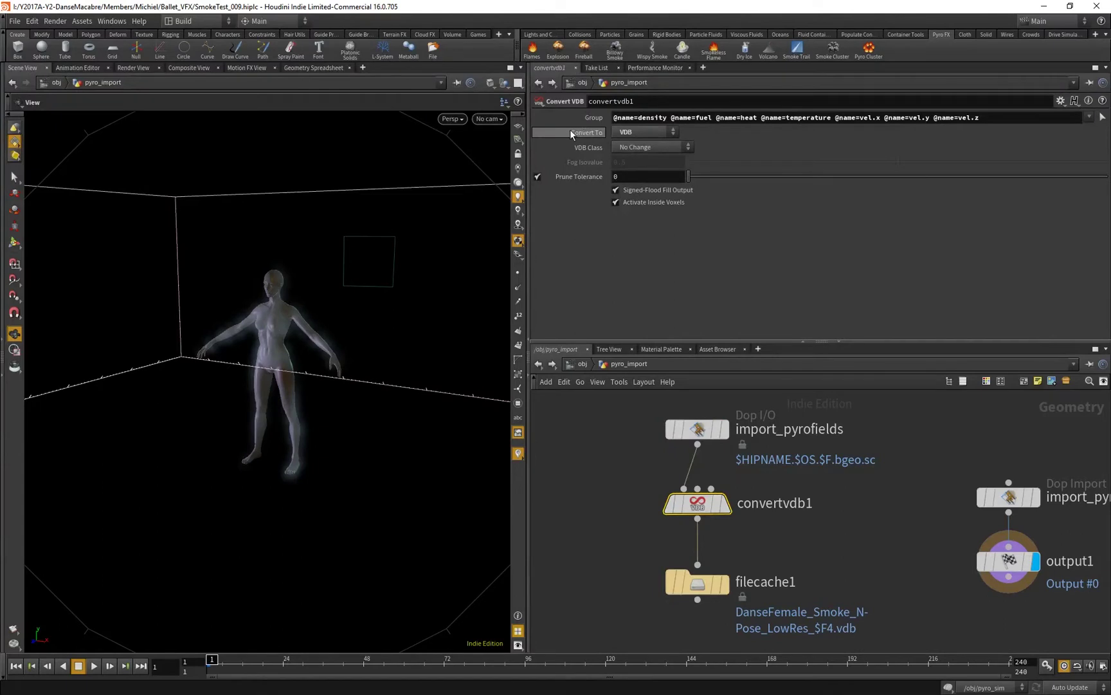
{"action": "left_click", "coordinate": [1091, 117]}
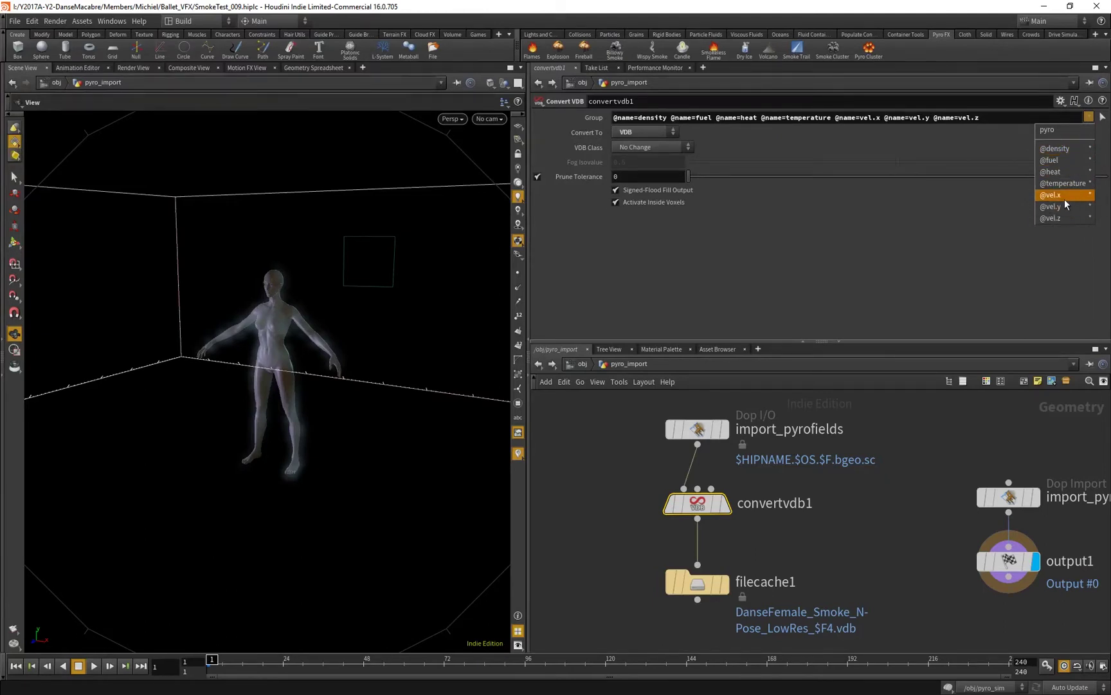
{"action": "left_click", "coordinate": [825, 244]}
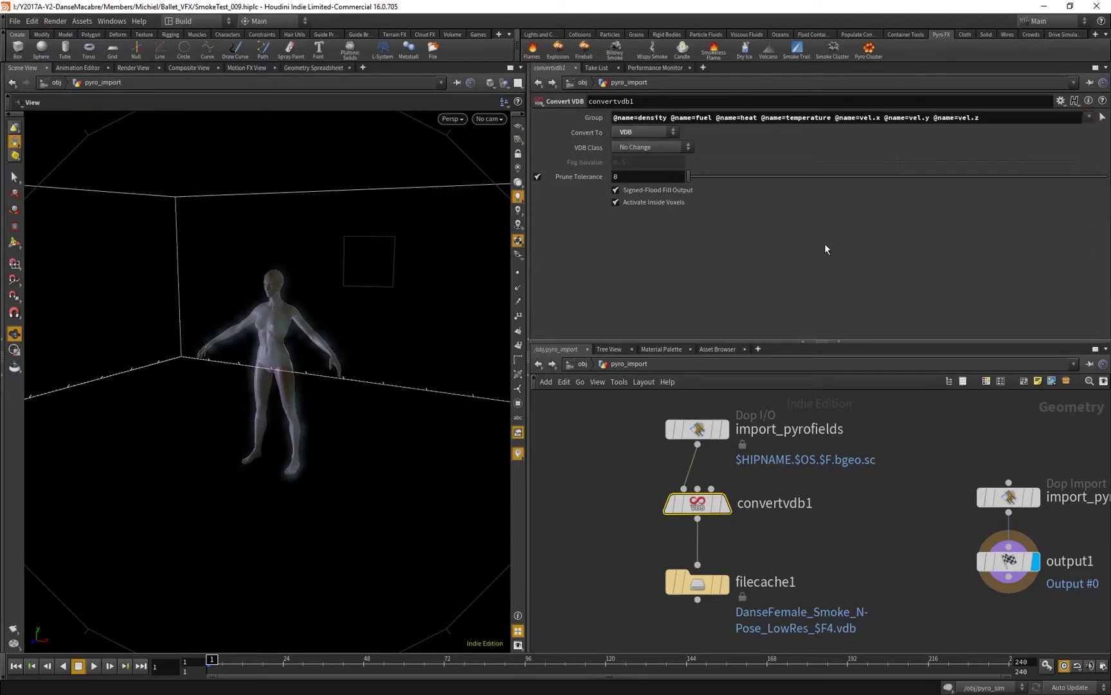
{"action": "left_click", "coordinate": [1089, 117]}
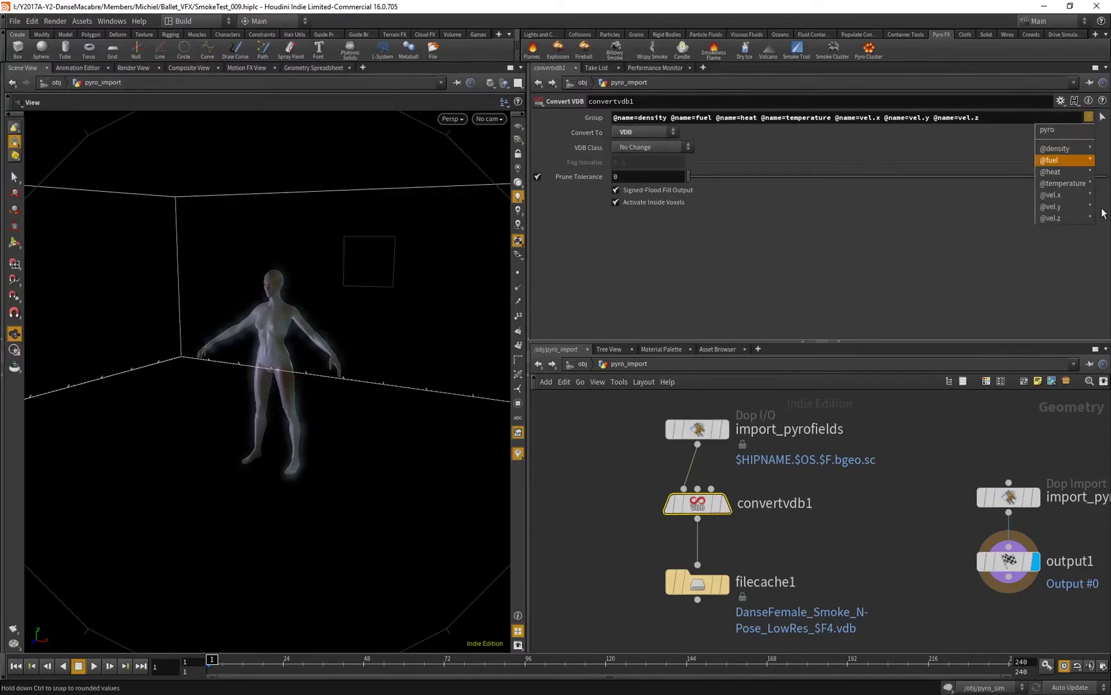
{"action": "left_click", "coordinate": [913, 237]}
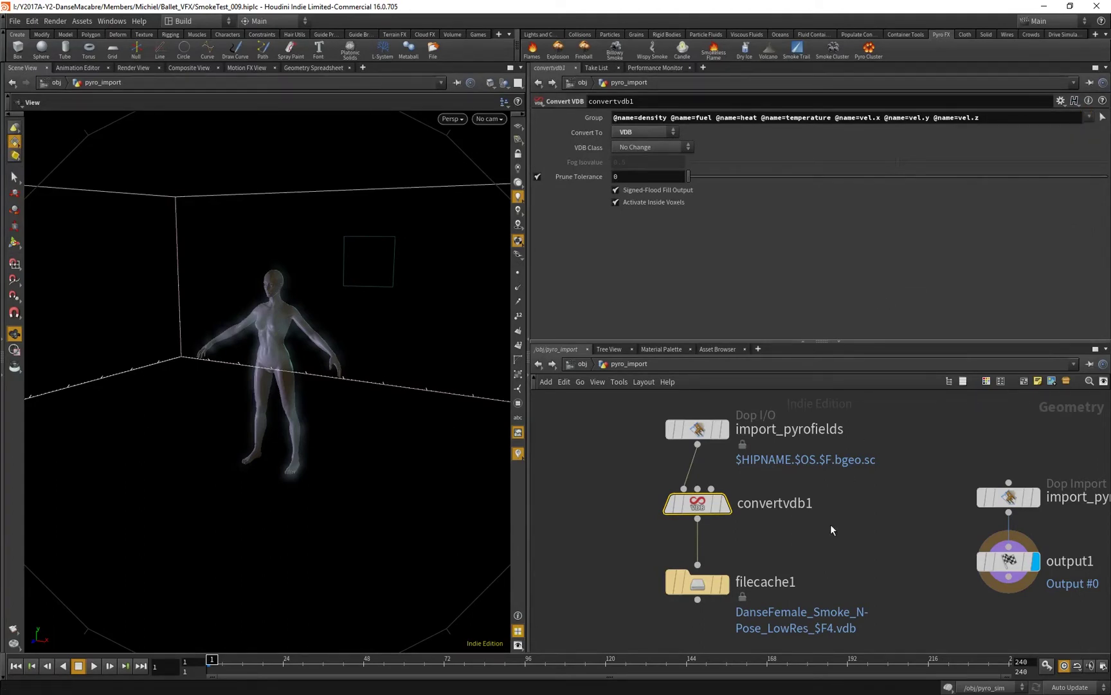
{"action": "middle_click_drag", "start_coordinate": [830, 525], "coordinate": [834, 477]}
{"action": "mouse_move", "coordinate": [700, 548]}
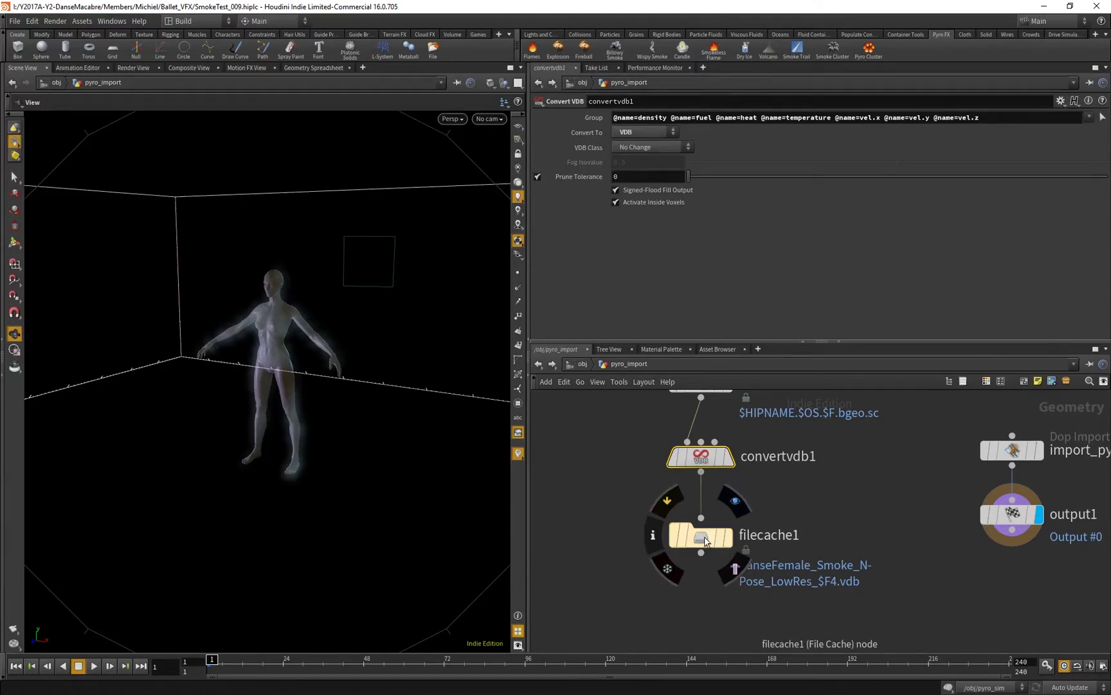
Step: Show filecache1's settings, keep the saved frame range, and inspect the $F4 padding in the VDB output path
{"action": "left_click", "coordinate": [705, 541]}
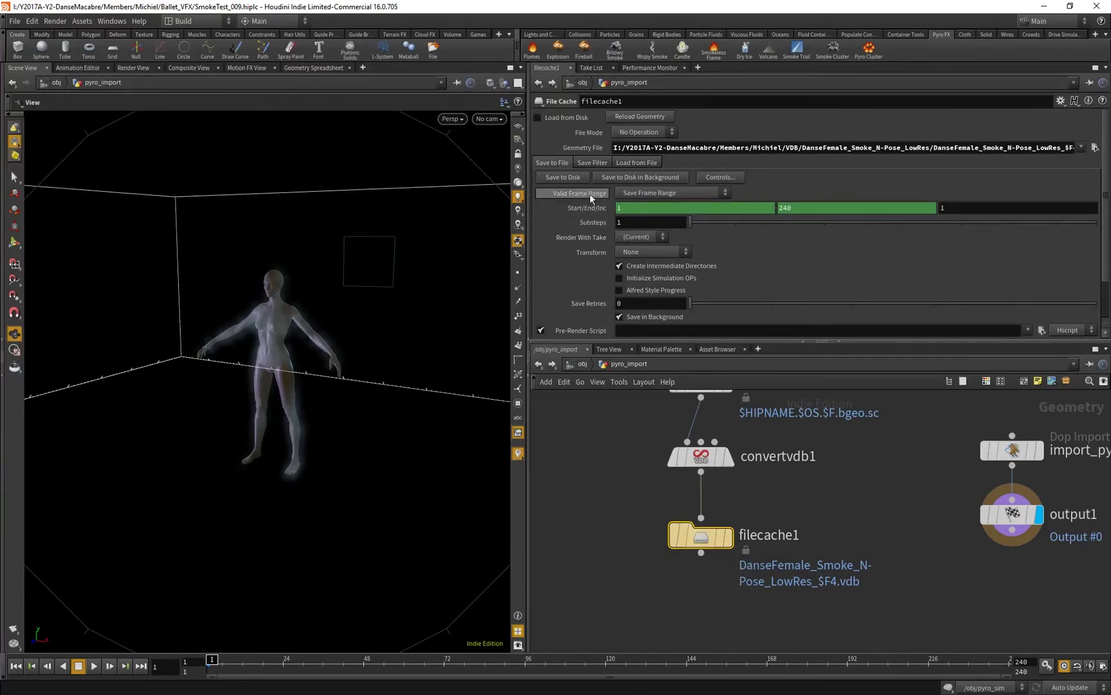
{"action": "left_click", "coordinate": [630, 194]}
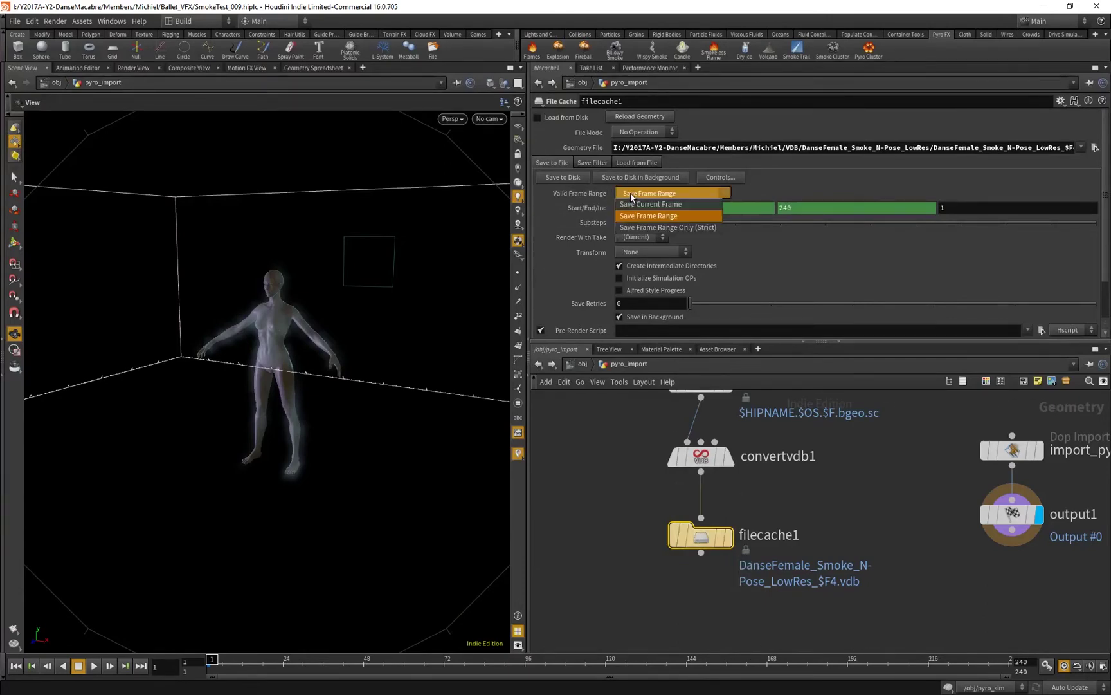
{"action": "left_click", "coordinate": [649, 216]}
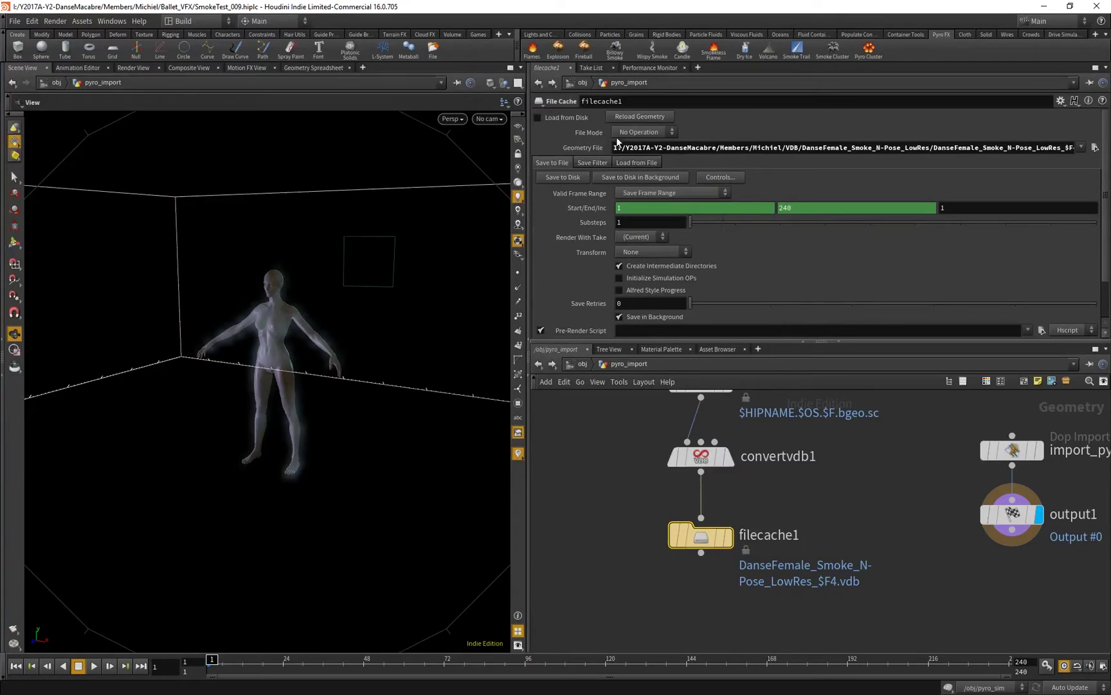
{"action": "left_click_drag", "start_coordinate": [612, 148], "coordinate": [1039, 148]}
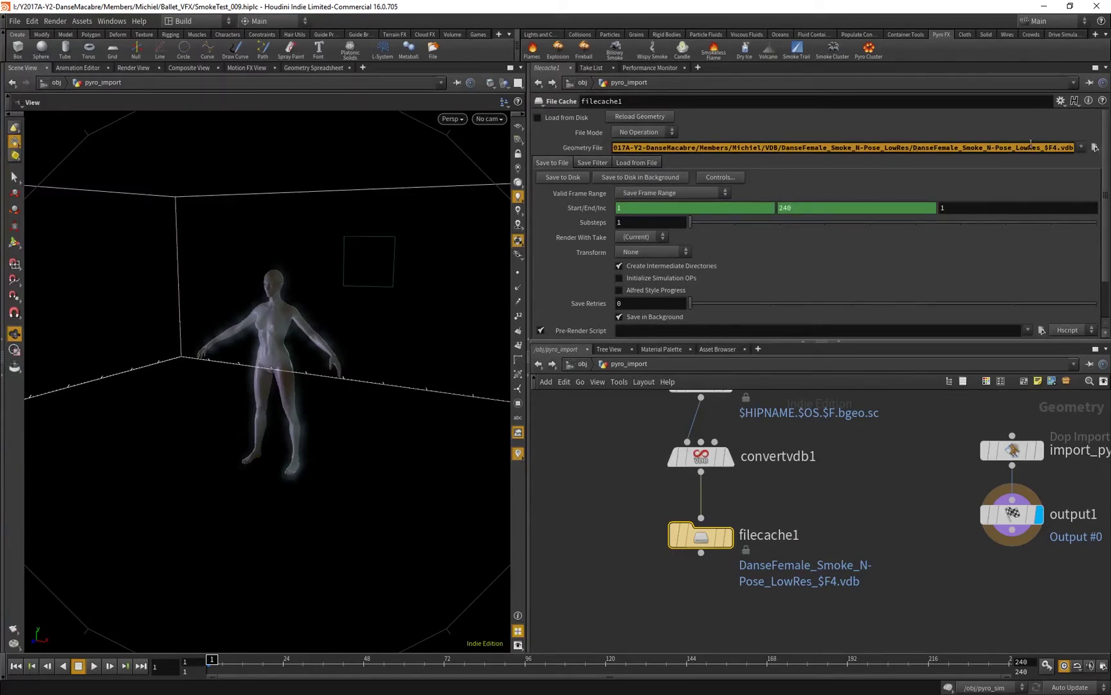
{"action": "left_click", "coordinate": [1033, 148]}
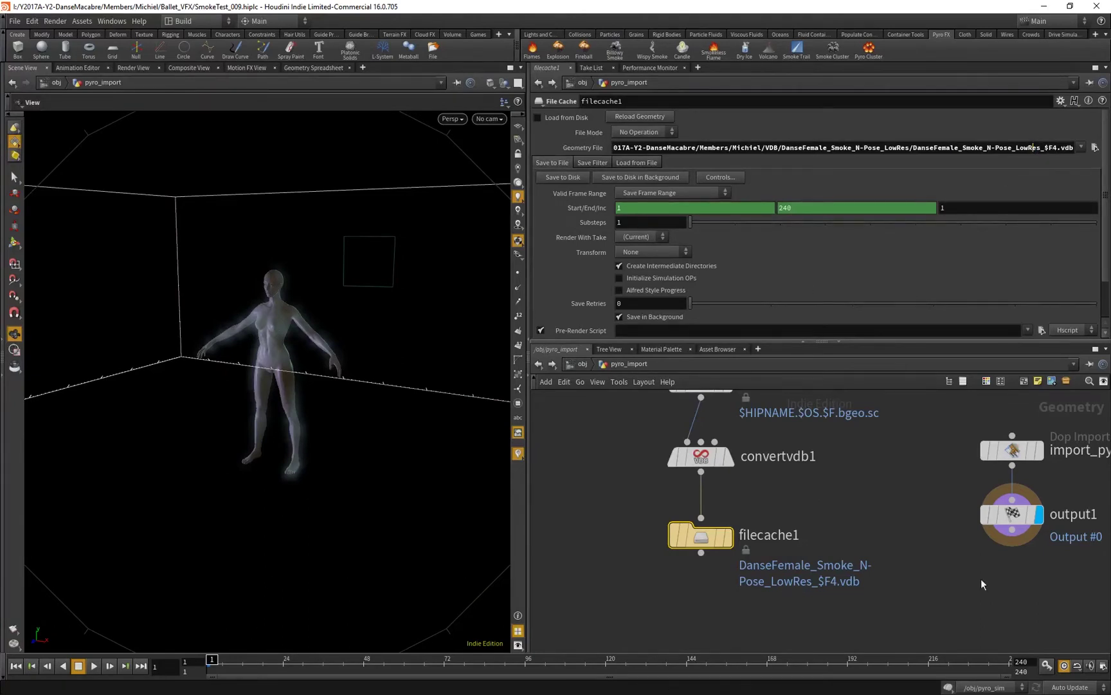
{"action": "left_click_drag", "start_coordinate": [1053, 147], "coordinate": [1057, 148]}
{"action": "key", "text": "alt+Tab"}
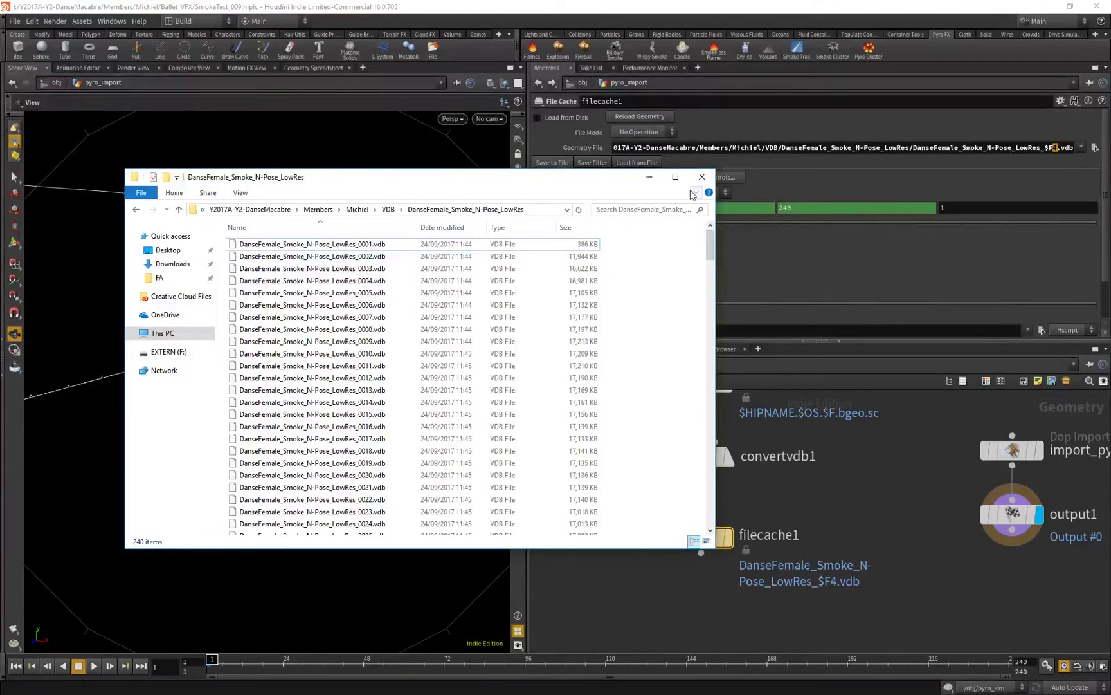
Step: Scroll through the cached VDB frames in Explorer, minimize it, and switch to the Maya scene
{"action": "left_click", "coordinate": [650, 176]}
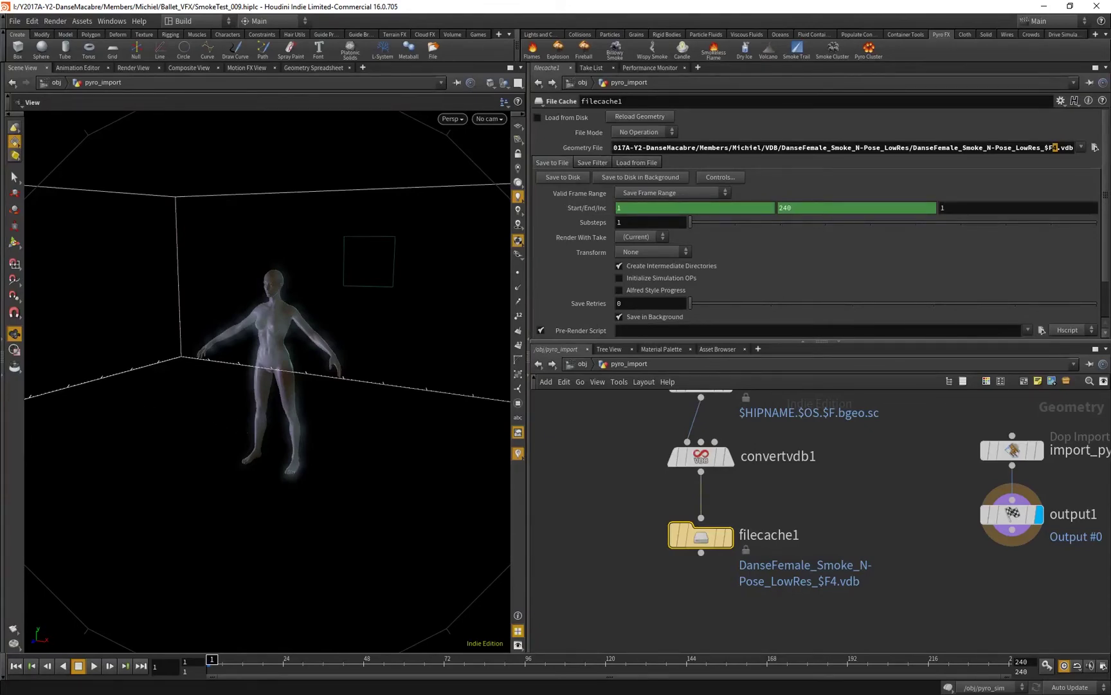
{"action": "key", "text": "alt+Tab"}
{"action": "scroll", "coordinate": [351, 490], "scroll_direction": "down", "scroll_amount": 10}
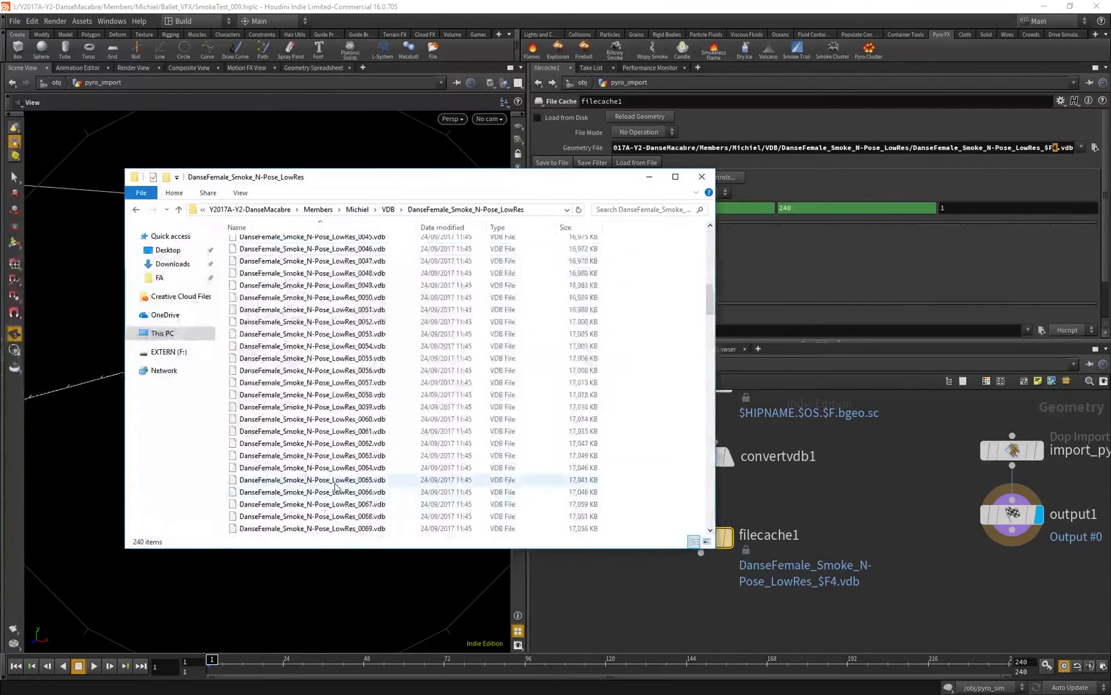
{"action": "left_click", "coordinate": [650, 176]}
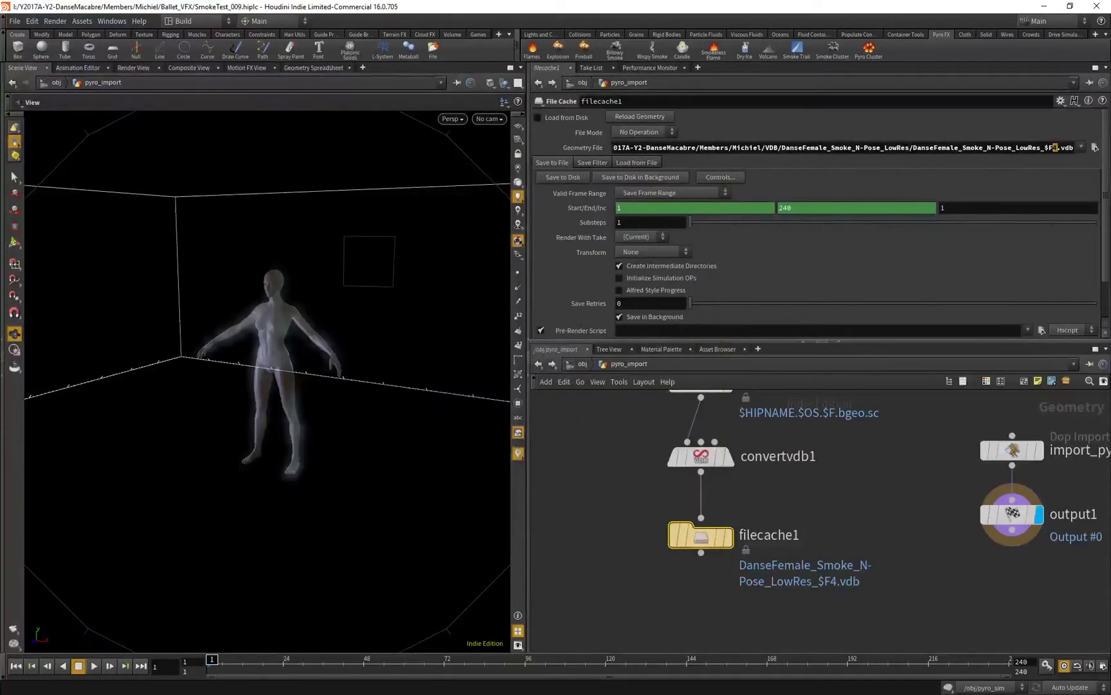
{"action": "key", "text": "alt+Tab"}
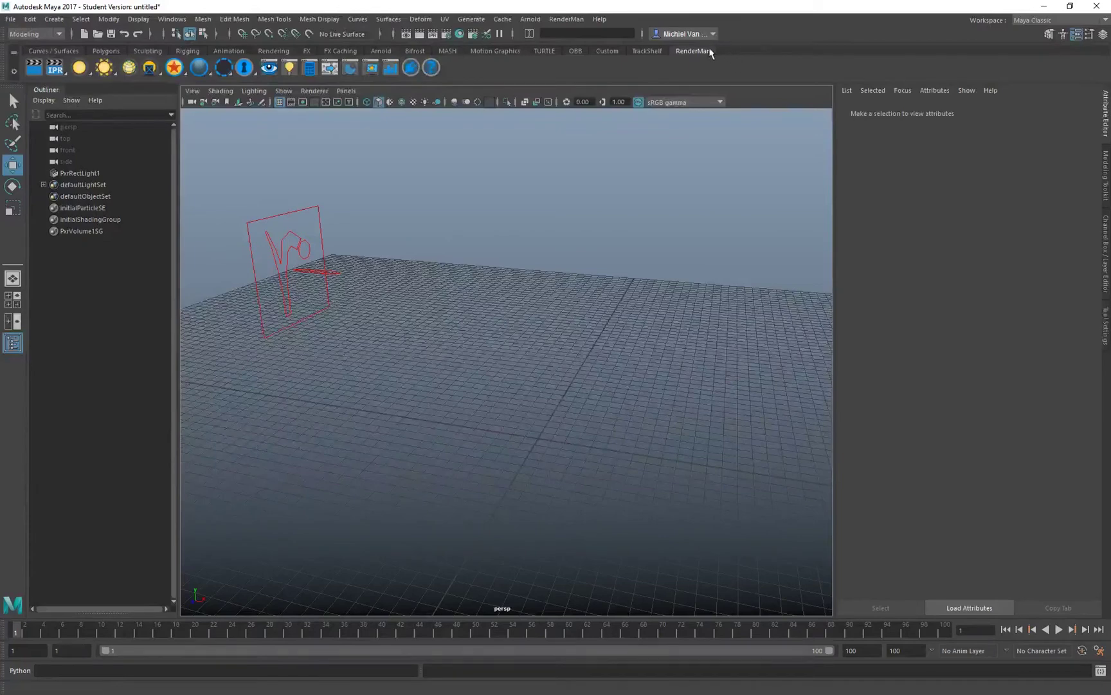
Step: Create an OpenVDB read volume and load DanseFemale_Smoke_N-Pose_LowRes_0001.vdb into it
{"action": "left_click", "coordinate": [202, 66]}
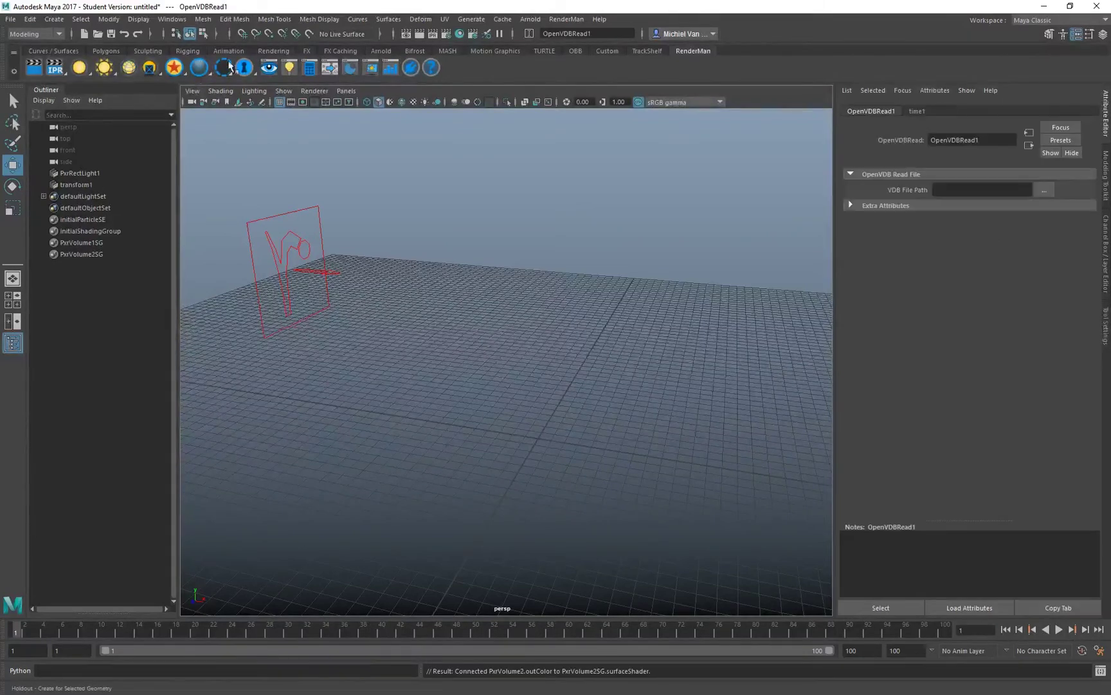
{"action": "left_click", "coordinate": [71, 185]}
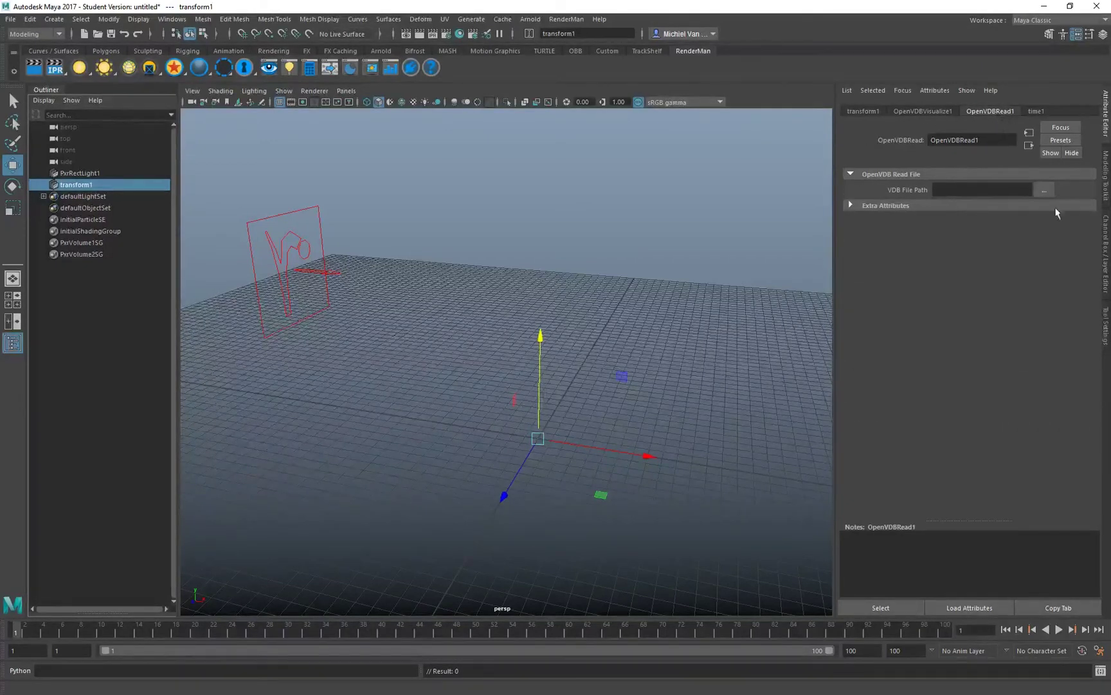
{"action": "left_click", "coordinate": [1046, 191]}
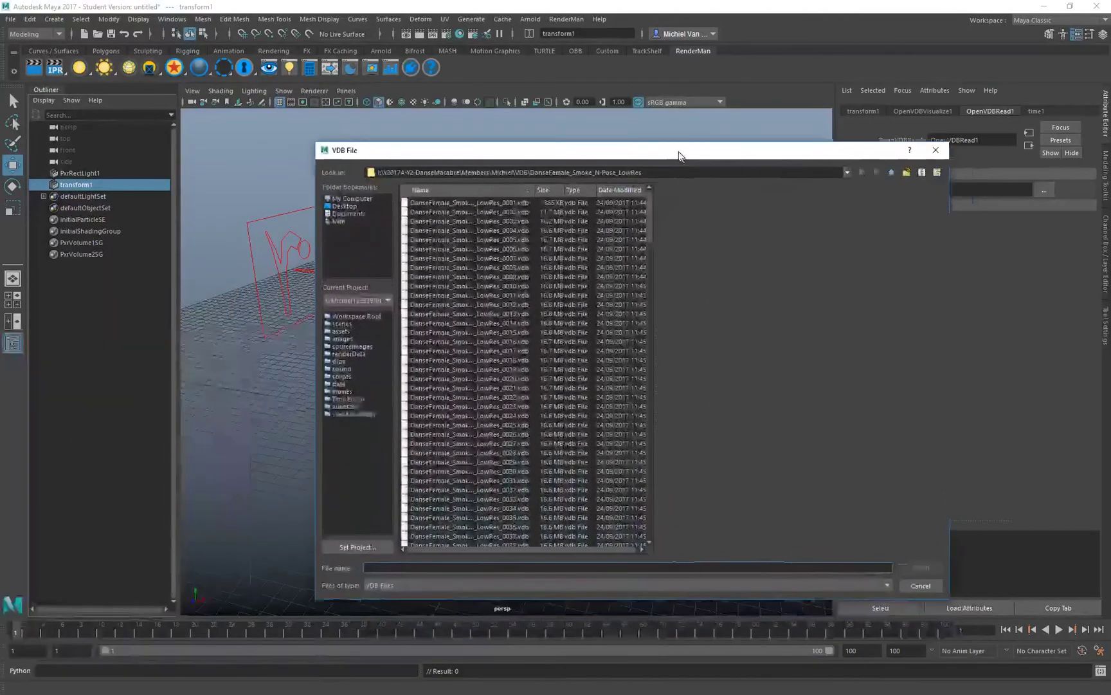
{"action": "double_click", "coordinate": [481, 197]}
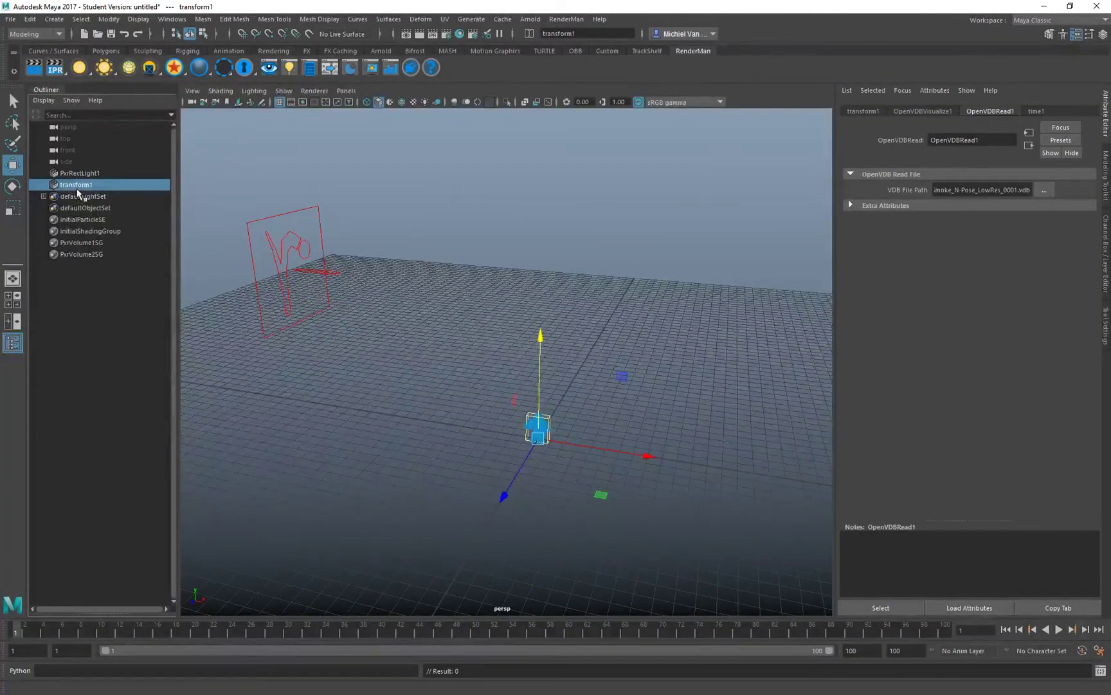
Step: Set the volume's Scale X, Y and Z to 10 in the Channel Box
{"action": "left_click", "coordinate": [1102, 221]}
{"action": "left_click_drag", "start_coordinate": [1077, 166], "coordinate": [1076, 187]}
{"action": "type", "text": "10"}
{"action": "key", "text": "Return"}
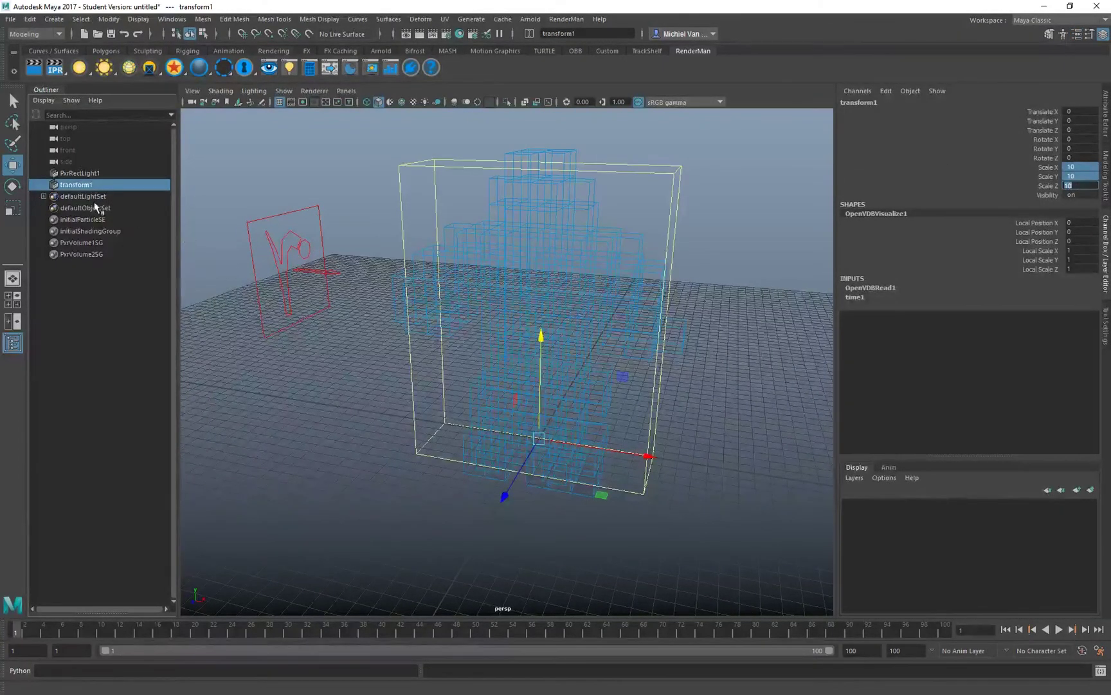
Step: Replace 0001 in the VDB File Path with $F4 and frame the volume at a later frame
{"action": "left_click", "coordinate": [1107, 129]}
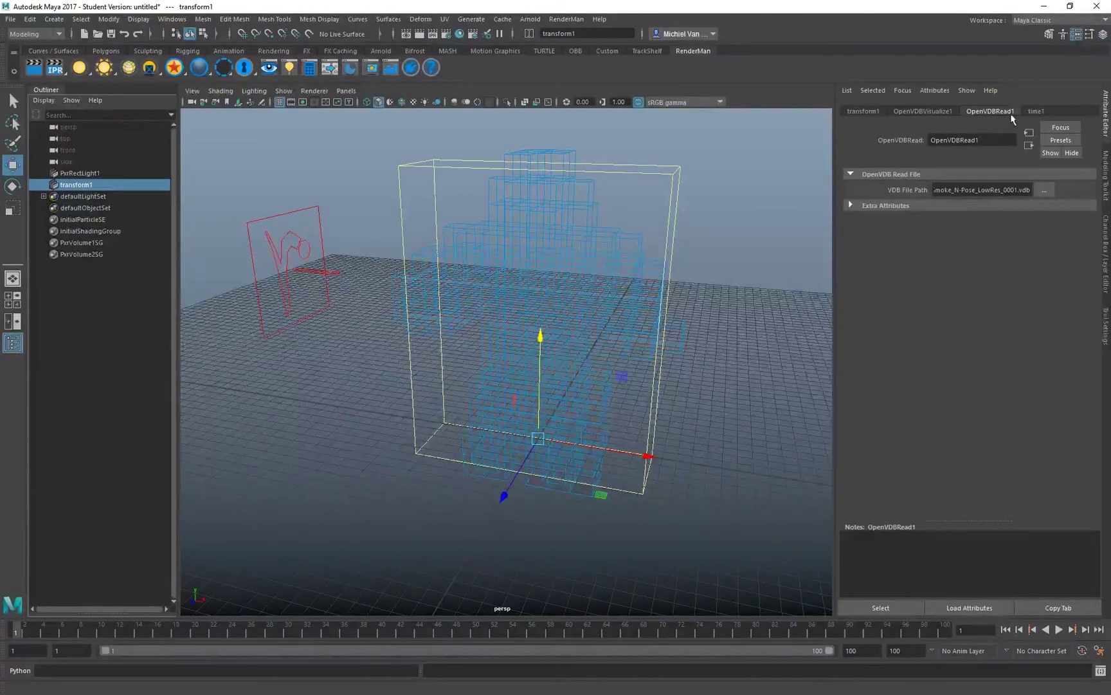
{"action": "mouse_move", "coordinate": [108, 637]}
{"action": "left_mouse_down"}
{"action": "mouse_move", "coordinate": [836, 633]}
{"action": "mouse_move", "coordinate": [230, 617]}
{"action": "left_mouse_up"}
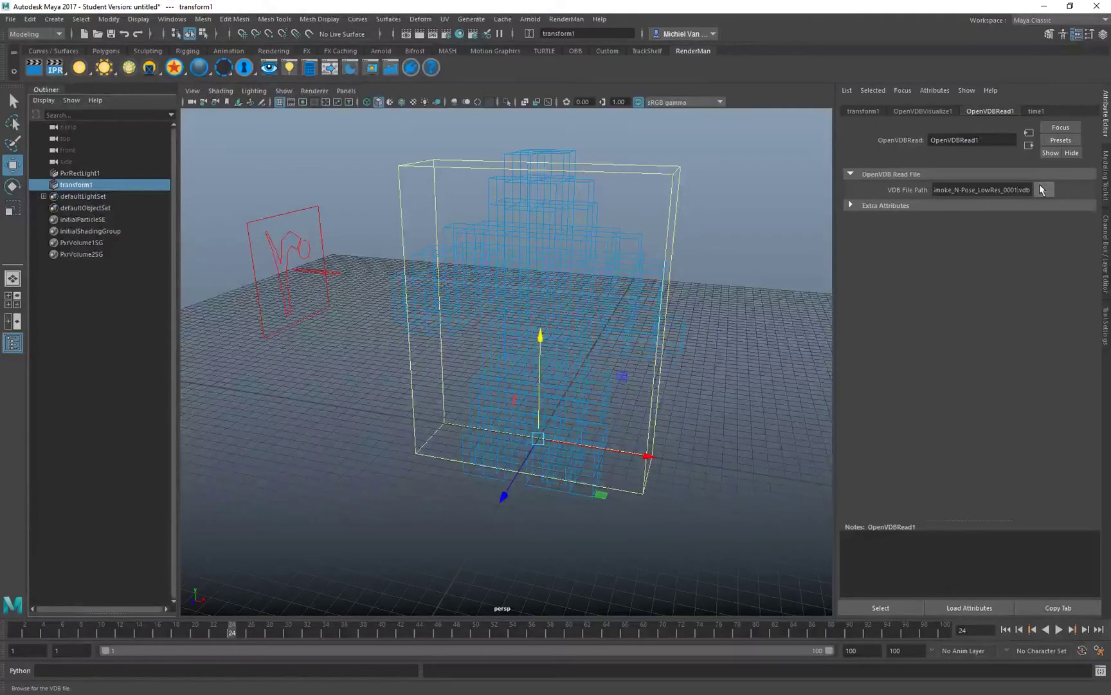
{"action": "key", "text": "BackSpace"}
{"action": "key", "text": "BackSpace"}
{"action": "key", "text": "BackSpace"}
{"action": "key", "text": "BackSpace"}
{"action": "type", "text": "SF4"}
{"action": "key", "text": "Return"}
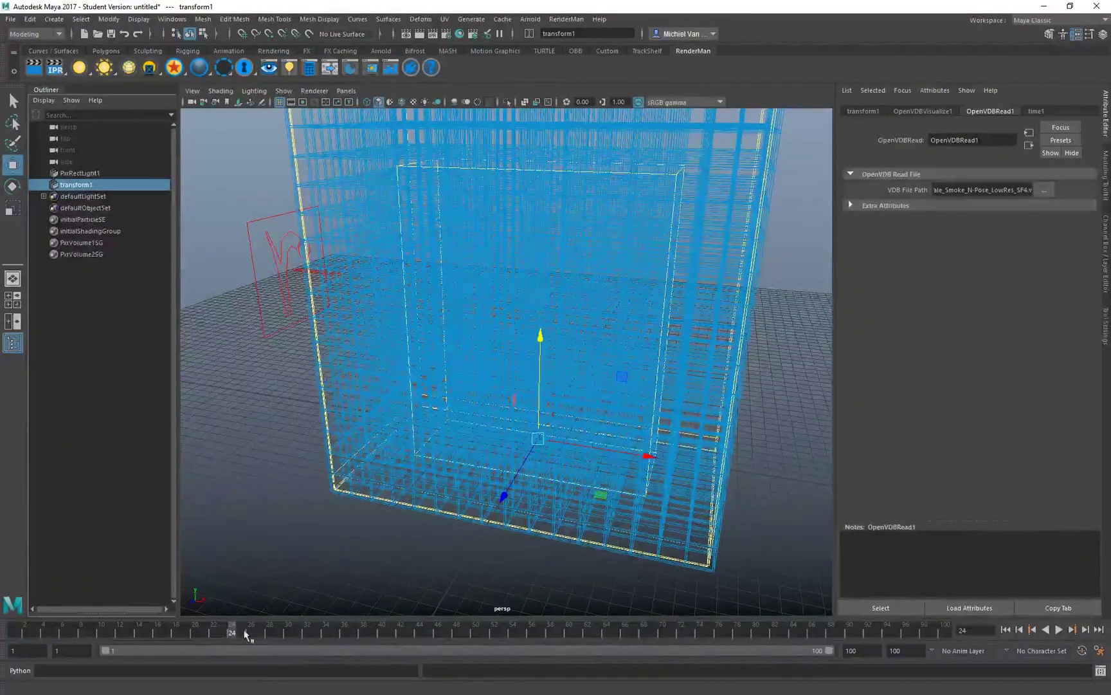
{"action": "key", "text": "f"}
{"action": "scroll", "coordinate": [388, 214], "scroll_direction": "up", "scroll_amount": 2}
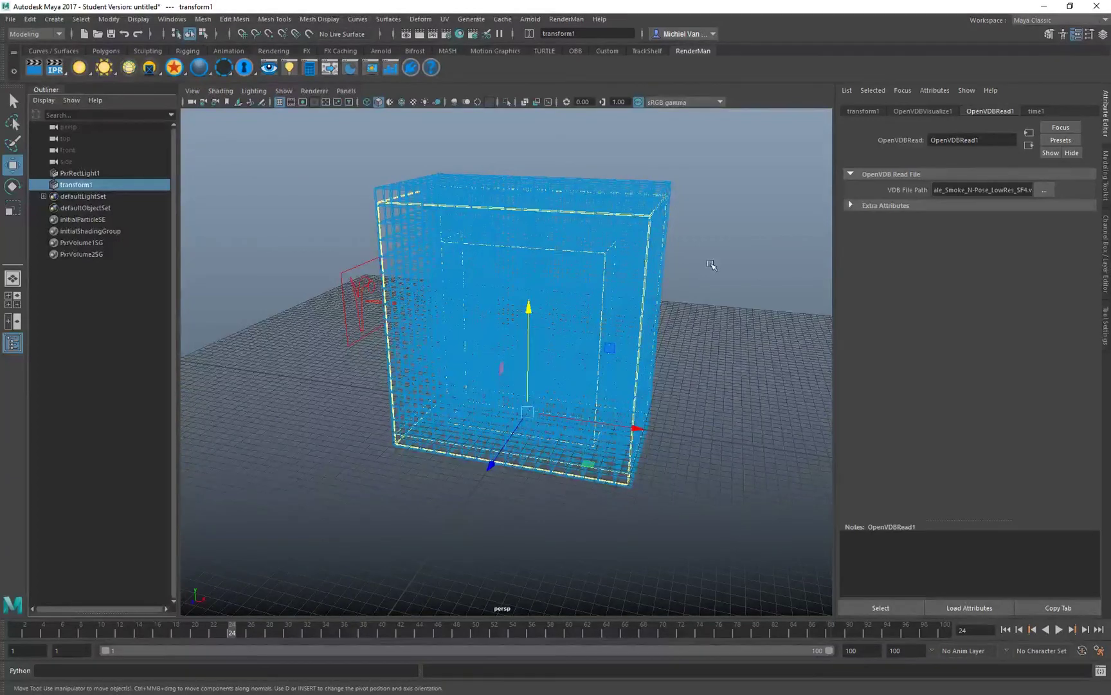
Step: Set OpenVDBVisualize1's VDB Grid Name to density and move the time slider to frame 32
{"action": "left_click", "coordinate": [928, 109]}
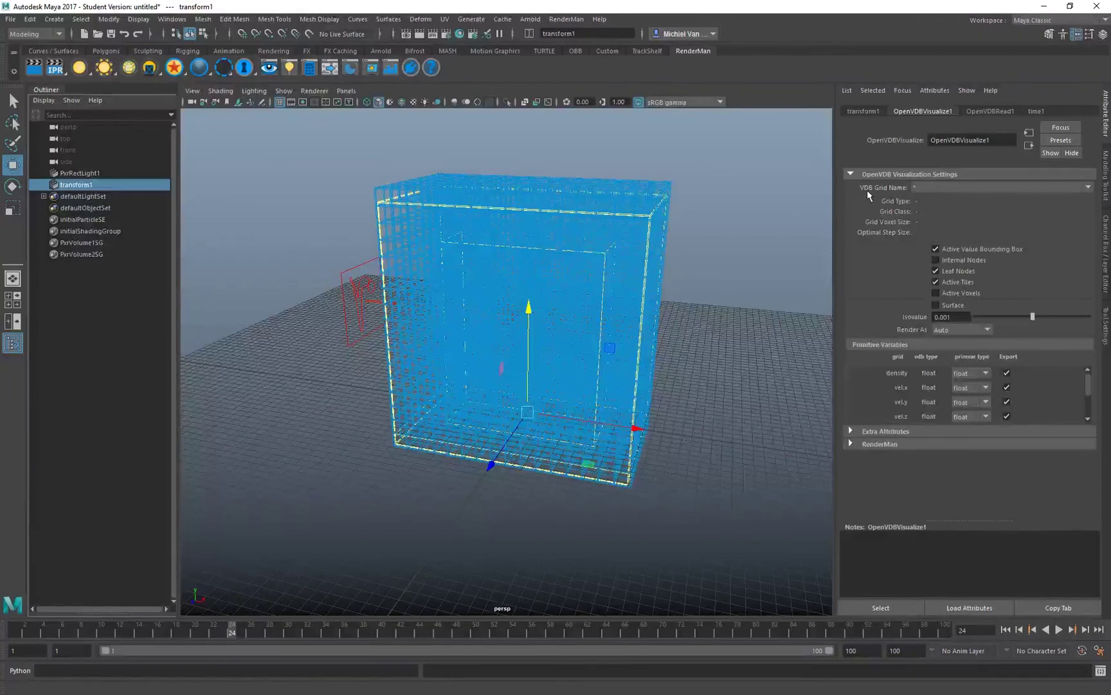
{"action": "left_click", "coordinate": [947, 187]}
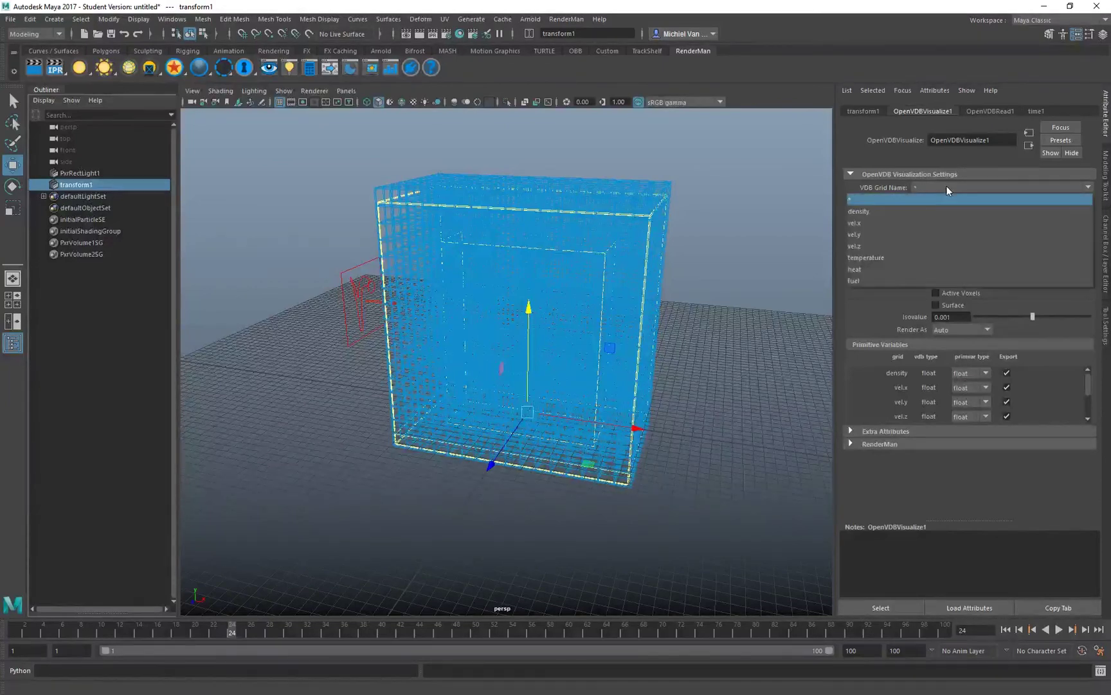
{"action": "left_click", "coordinate": [935, 211]}
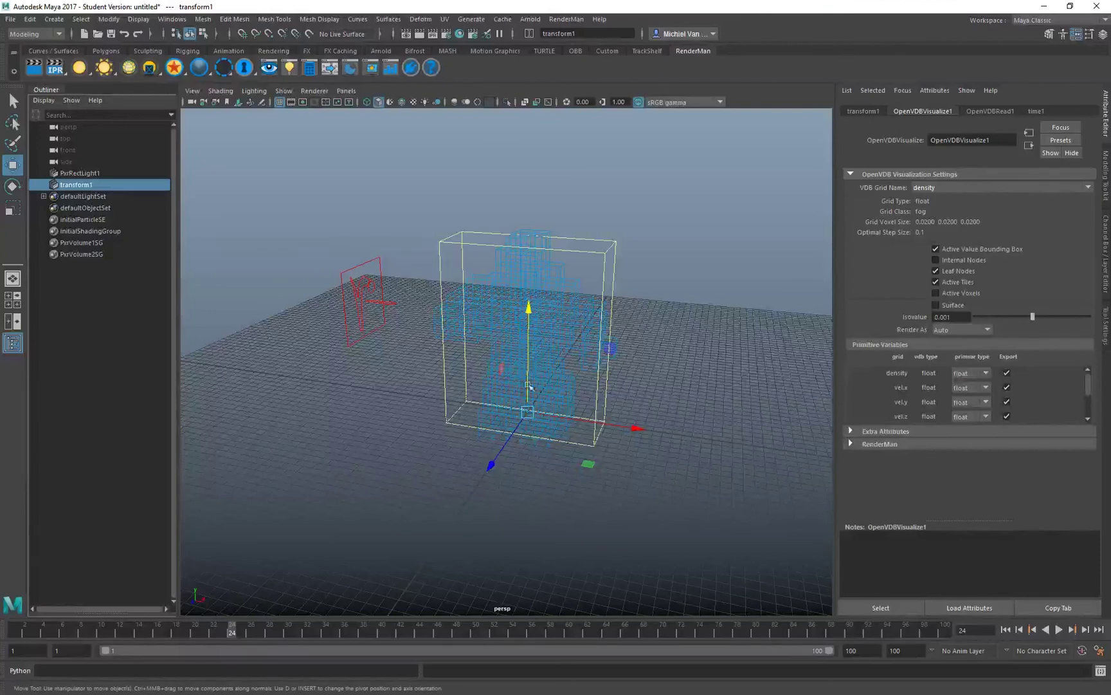
{"action": "left_click_drag", "start_coordinate": [368, 630], "coordinate": [449, 631]}
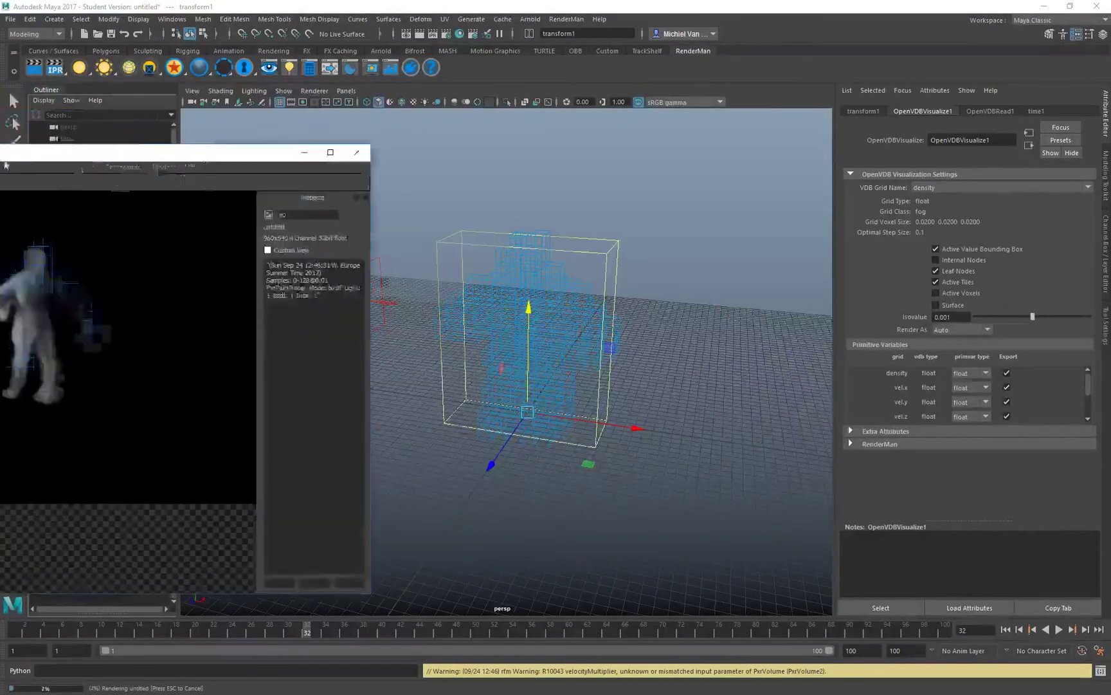
Step: Move the RenderMan 'it' render window from the left edge to the screen centre
{"action": "left_click_drag", "start_coordinate": [193, 152], "coordinate": [658, 87]}
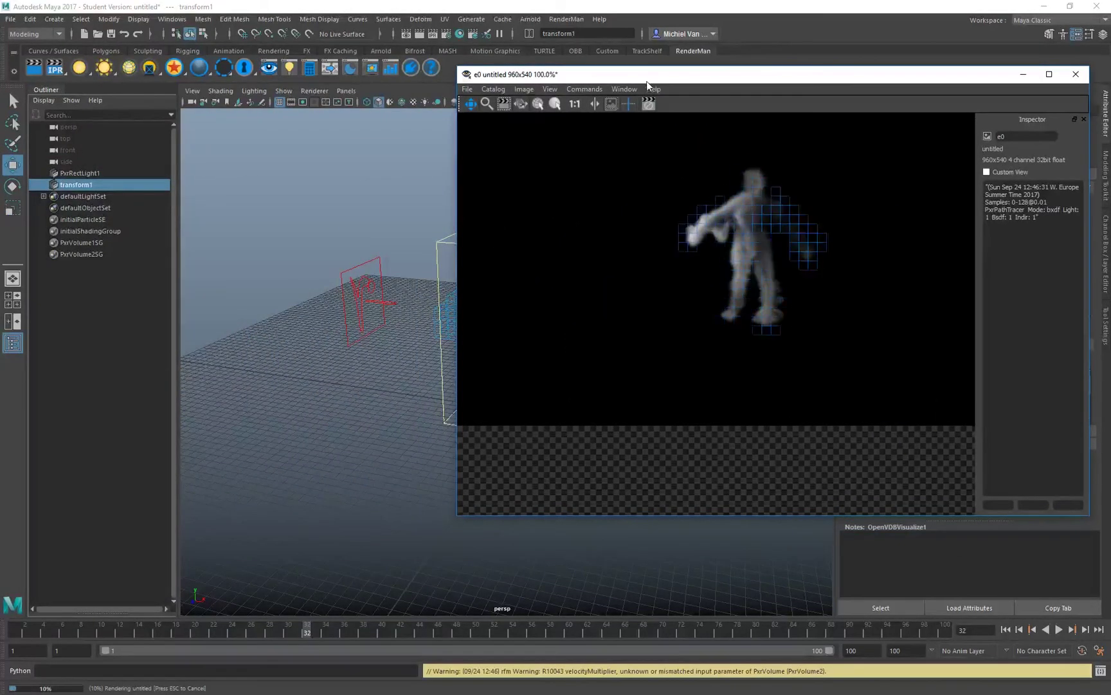